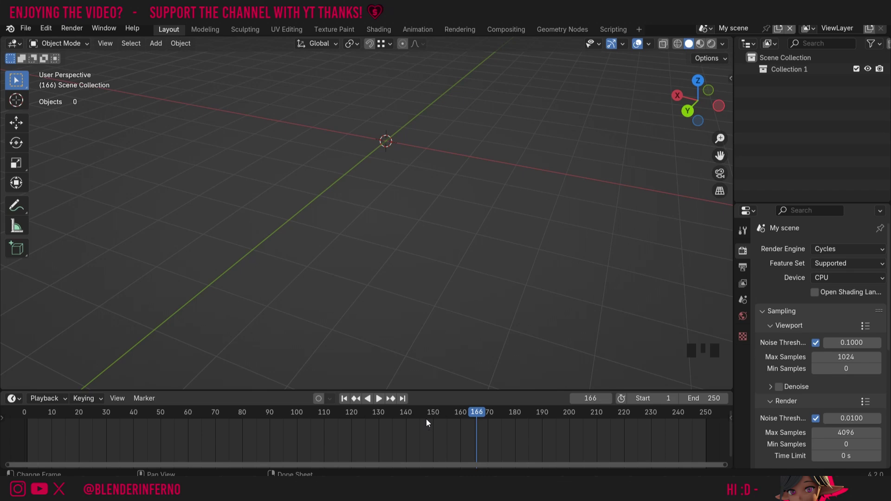
Step: Add a new mesh cube to the empty scene
left_click(451, 265)
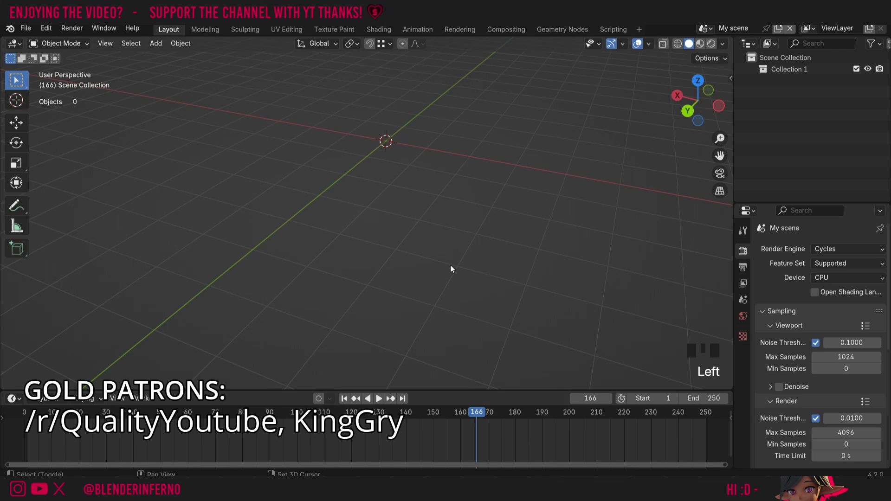
key("shift+a")
mouse_move(450, 267)
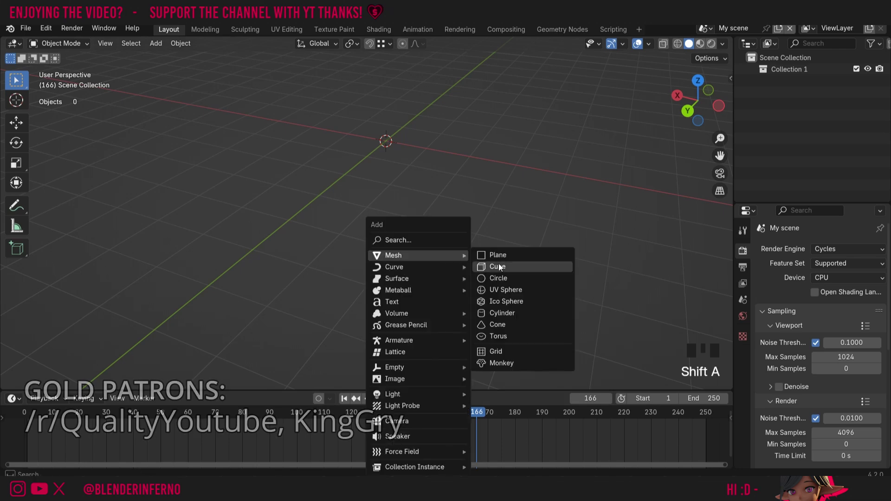
left_click(498, 263)
scroll(549, 166, "up", 2)
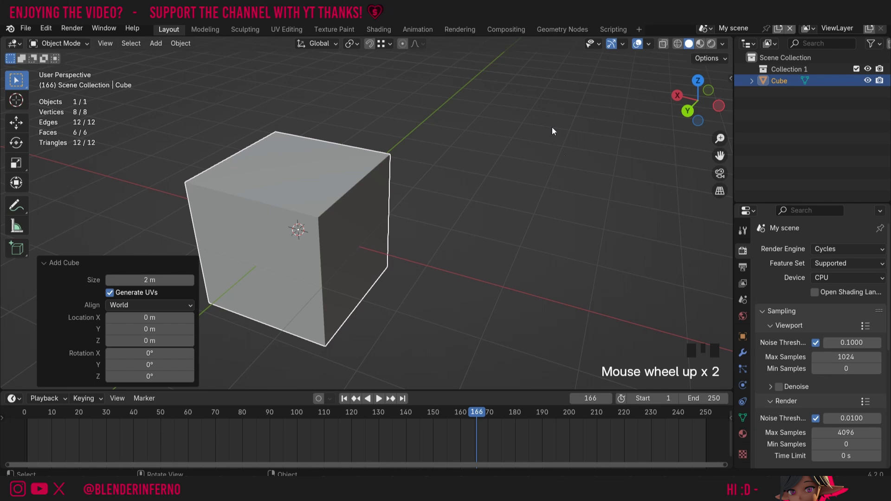
Step: In Edit Mode, select the cube's top face, then switch to edge selection
key("Tab")
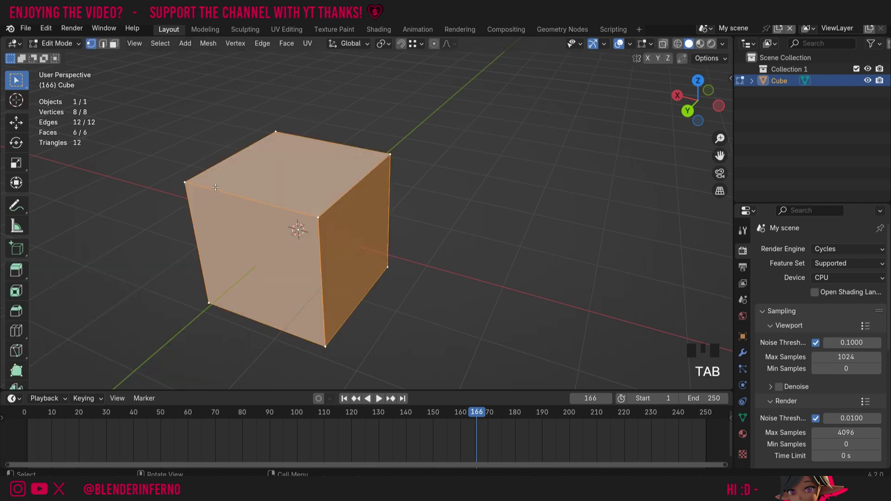
key("3")
left_click(300, 167)
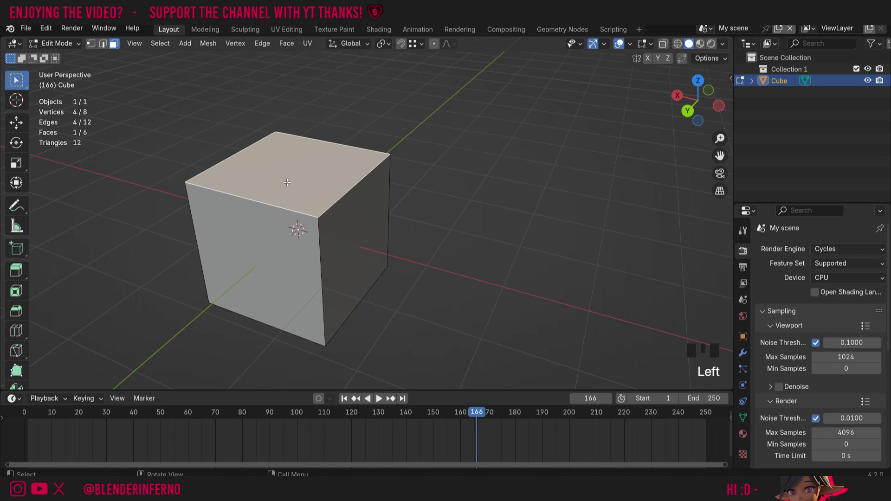
key("2")
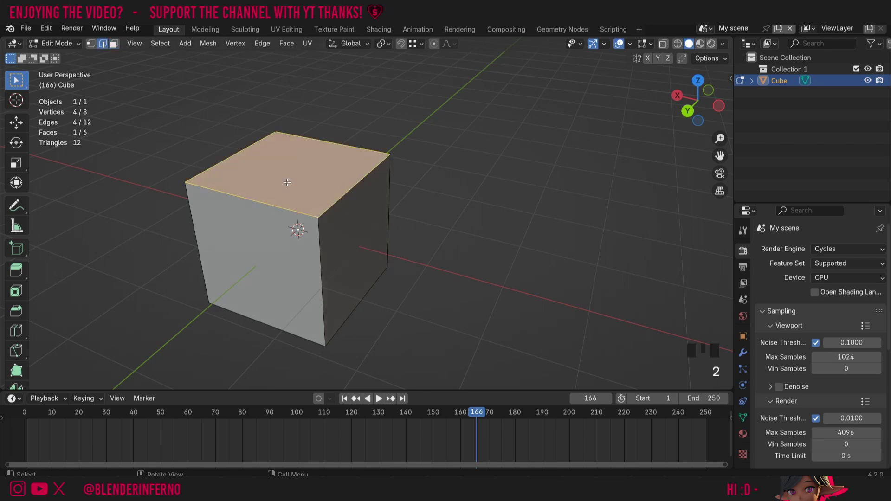
Step: Test a single-segment bevel on the top face's edges with the Bevel tool, then undo it
left_click(17, 312)
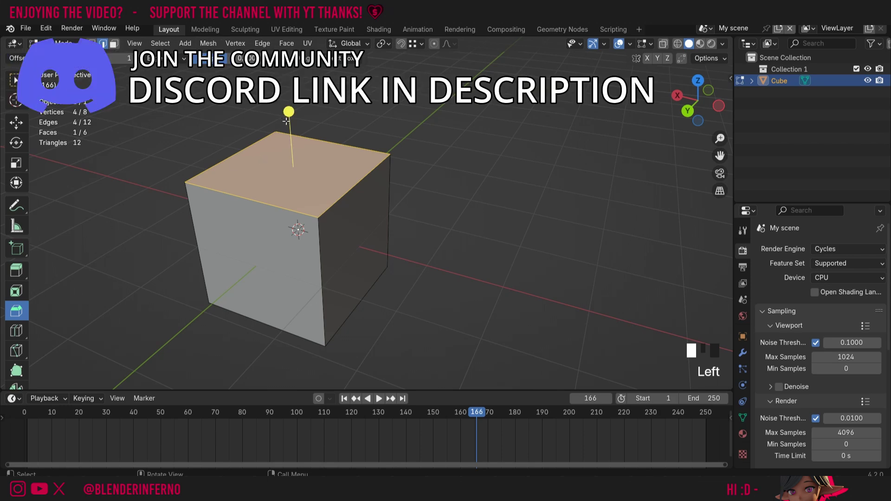
left_click_drag(285, 114, 81, 377)
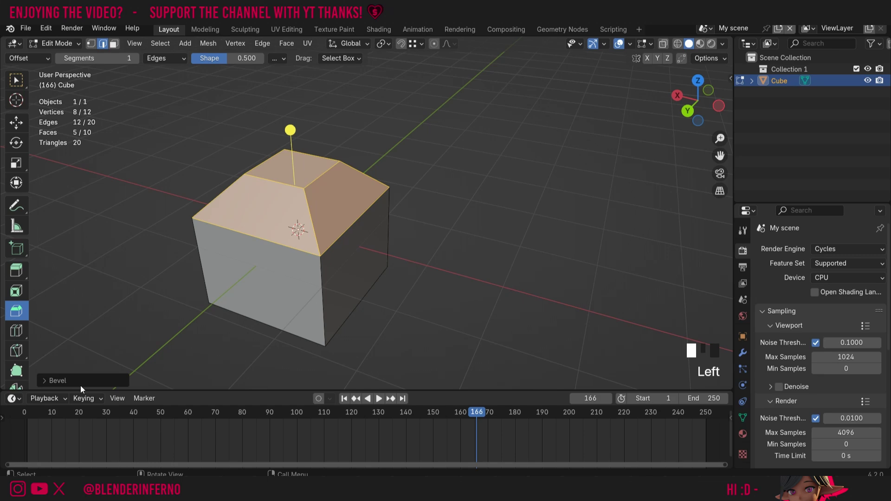
left_click(76, 383)
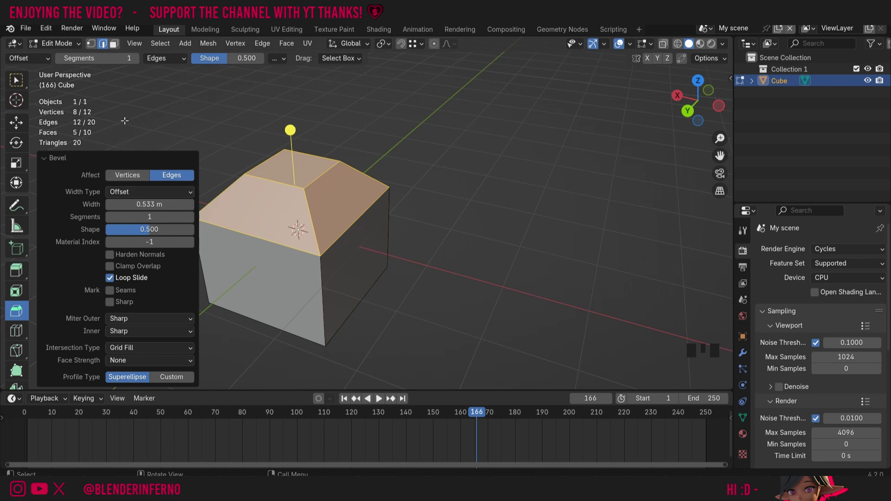
left_click(163, 113)
key("ctrl+z")
key("ctrl+z")
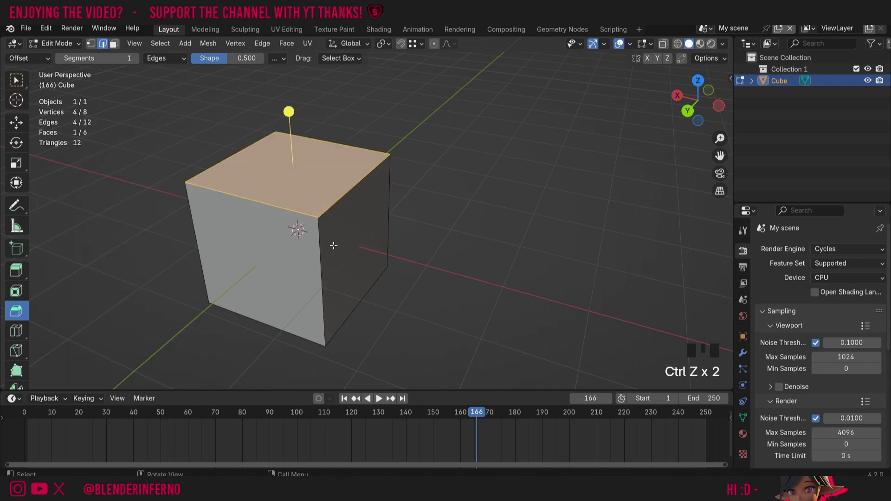
Step: Raise the bevel segments to 3, test a three-segment bevel on the top face, and undo it
left_click(137, 60)
left_click(136, 59)
left_click_drag(289, 111, 294, 85)
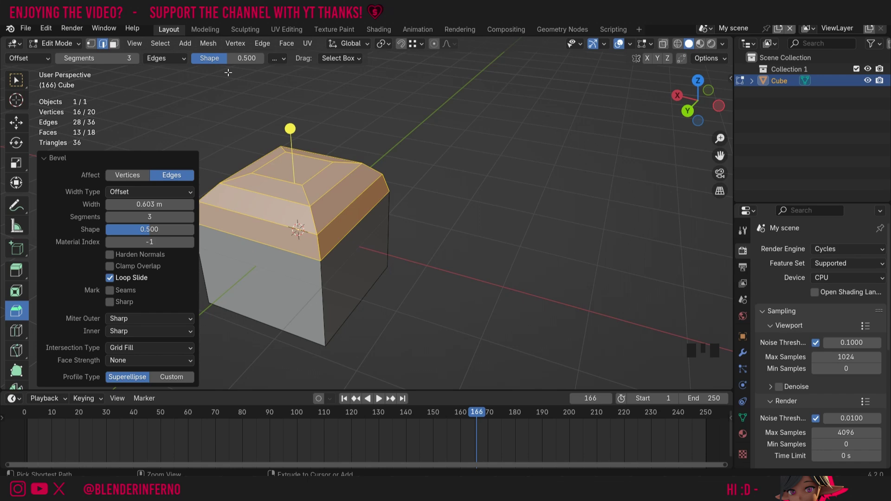
key("ctrl+z")
Step: Set the bevel shape to 0.789, test it on the top face, and undo it
left_click_drag(226, 63, 297, 70)
left_click(289, 112)
key("ctrl+z")
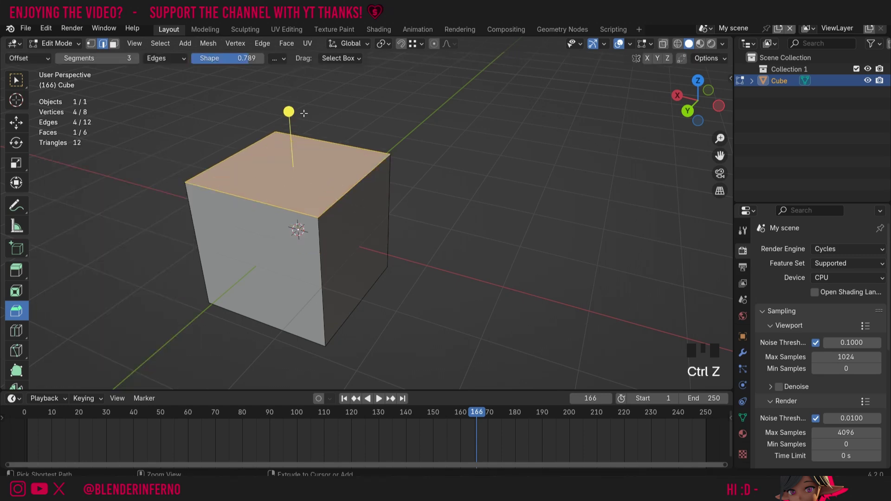
left_click(34, 58)
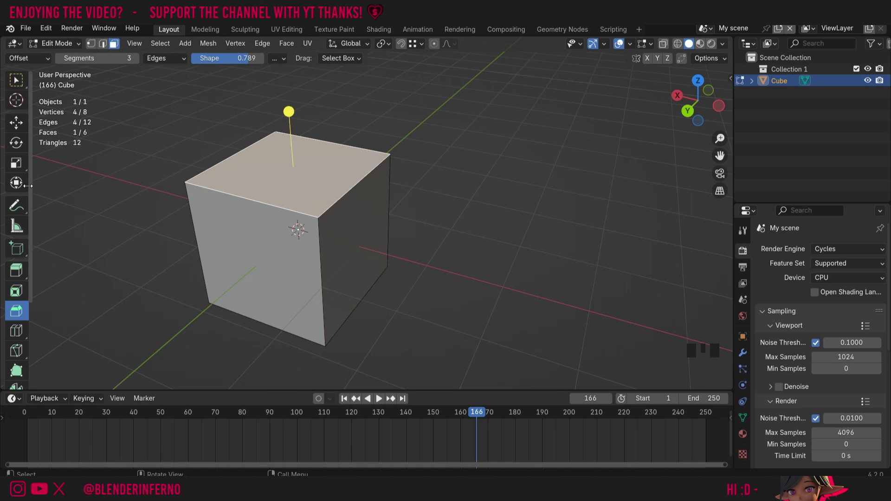
Step: With box selection restored, bevel the top face's edges 0.524 m wide using Ctrl+B
left_click(17, 79)
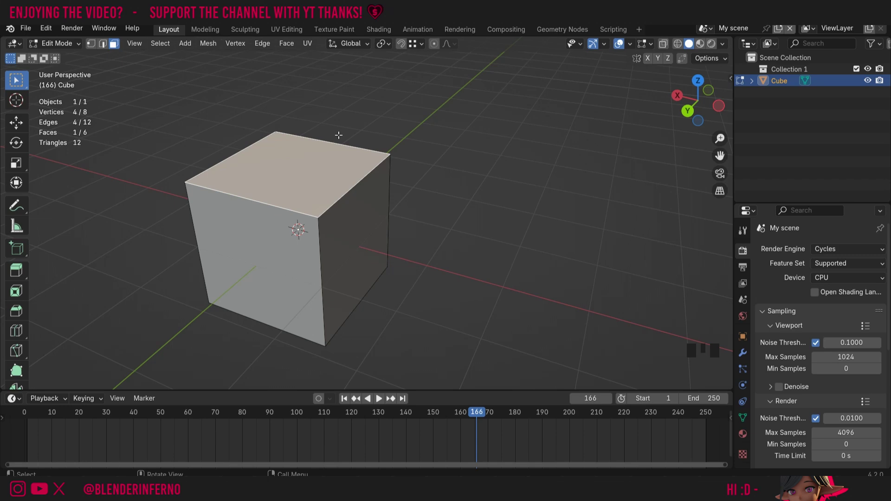
key("ctrl+b")
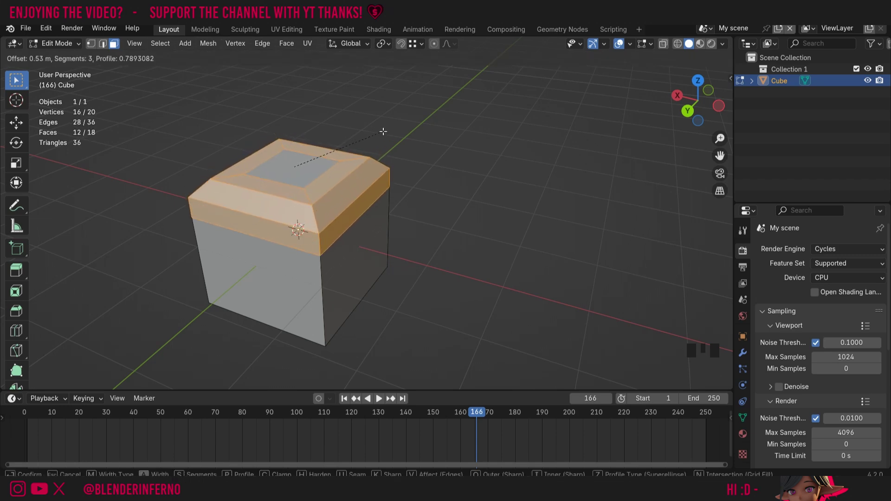
left_click(384, 132)
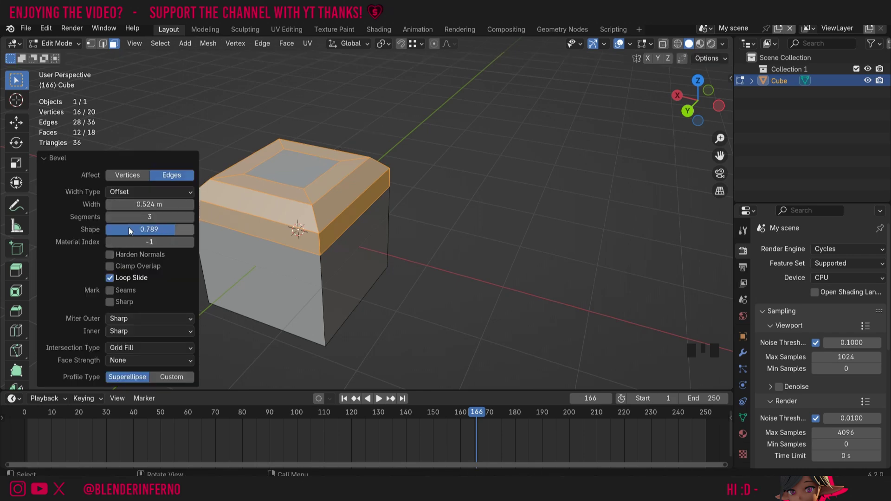
Step: Set the bevel shape to 0.5 and reduce it to a single segment
left_click(152, 231)
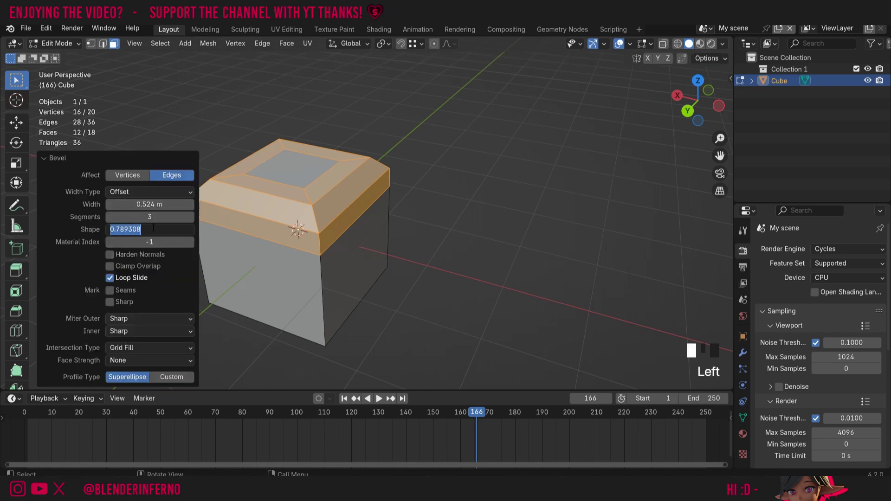
type("0.5")
key("Return")
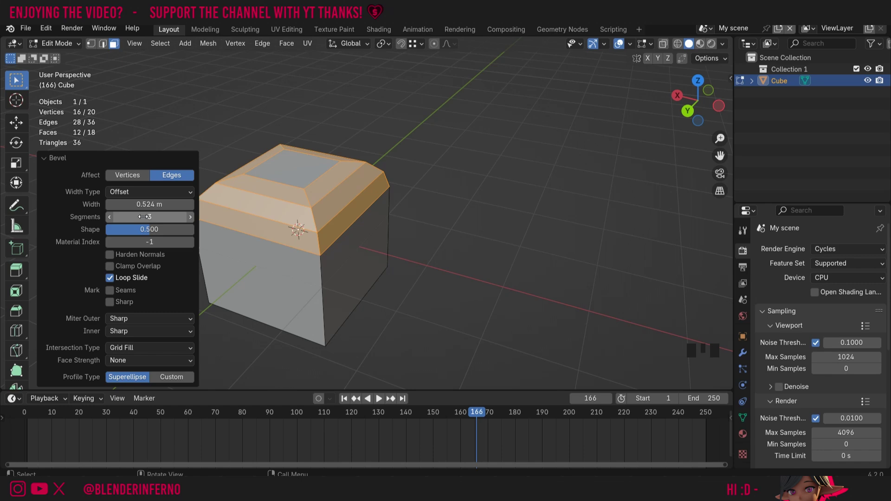
left_click(145, 217)
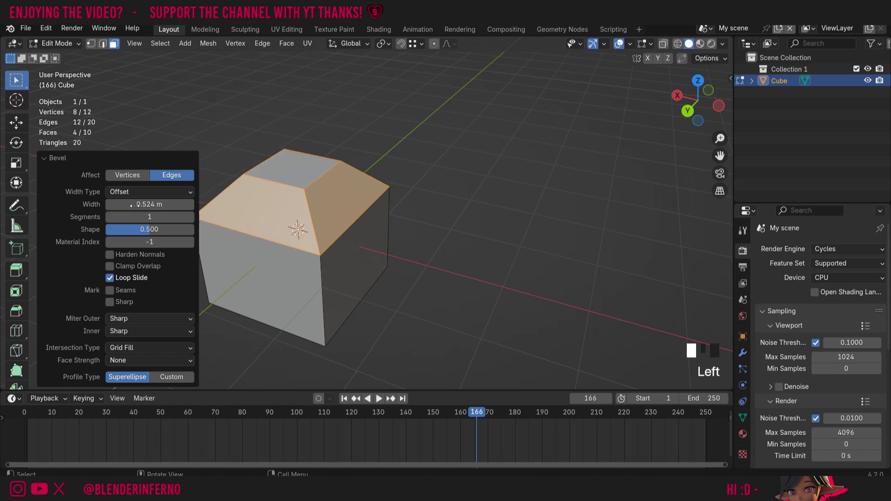
left_click(600, 128)
middle_click_drag(600, 128, 610, 75)
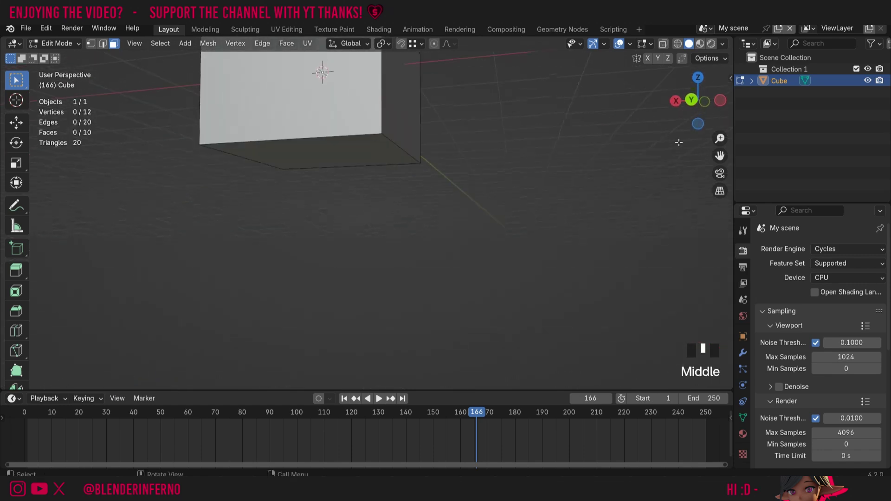
Step: Select the front face's bottom edge and start a 4-segment bevel about 0.628 m wide
middle_click_drag(711, 152, 118, 47)
scroll(118, 47, "down", 2)
left_click(102, 43)
left_click(320, 195)
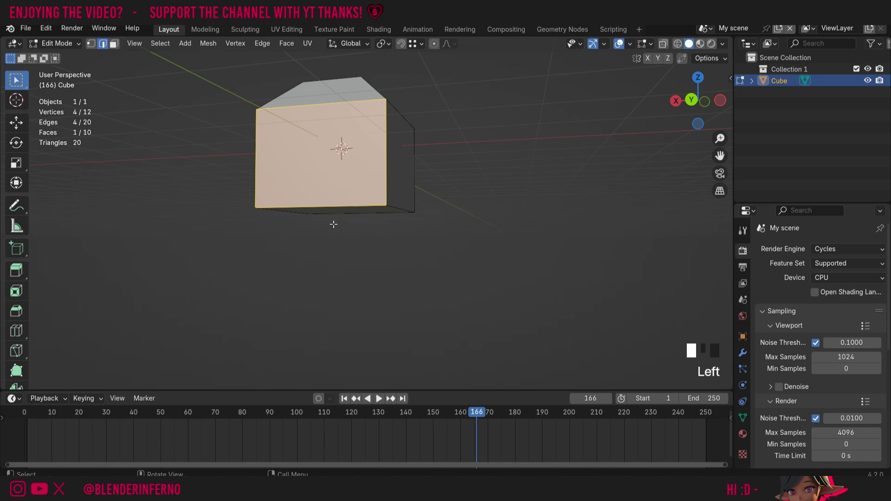
left_click(325, 207)
left_click_drag(694, 103, 682, 114)
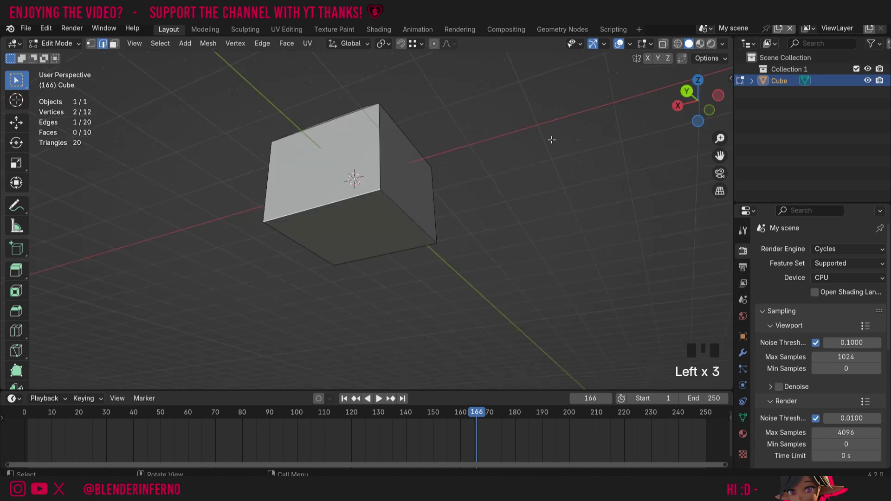
key("ctrl+b")
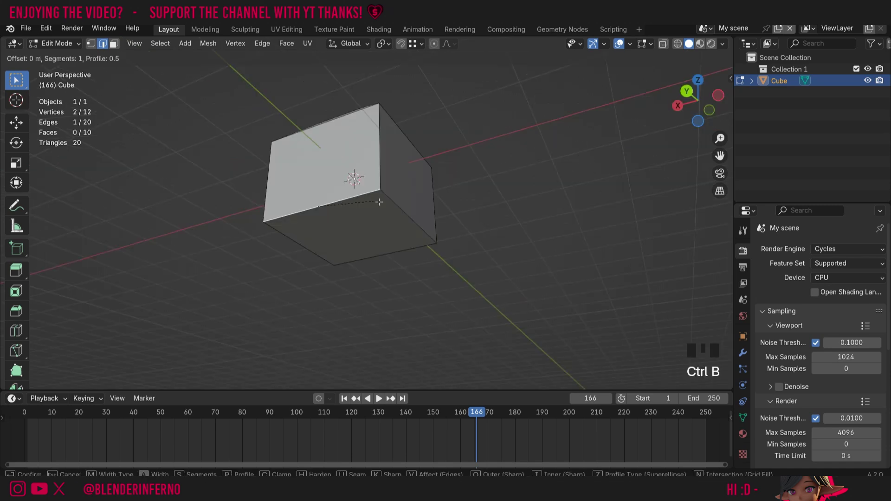
scroll(451, 203, "up", 3)
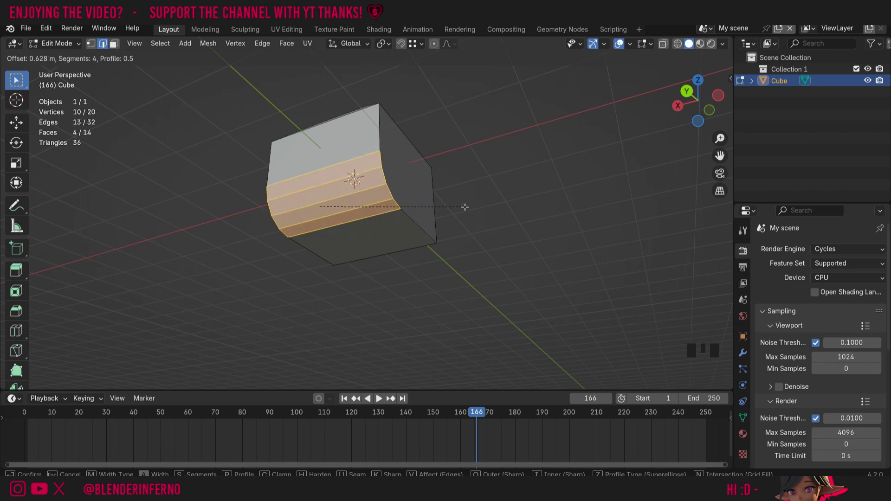
Step: Confirm the edge bevel, then try a vertex-only bevel on the front lower corner and undo it
left_click(451, 203)
middle_click_drag(451, 203, 368, 163)
key("ctrl+1")
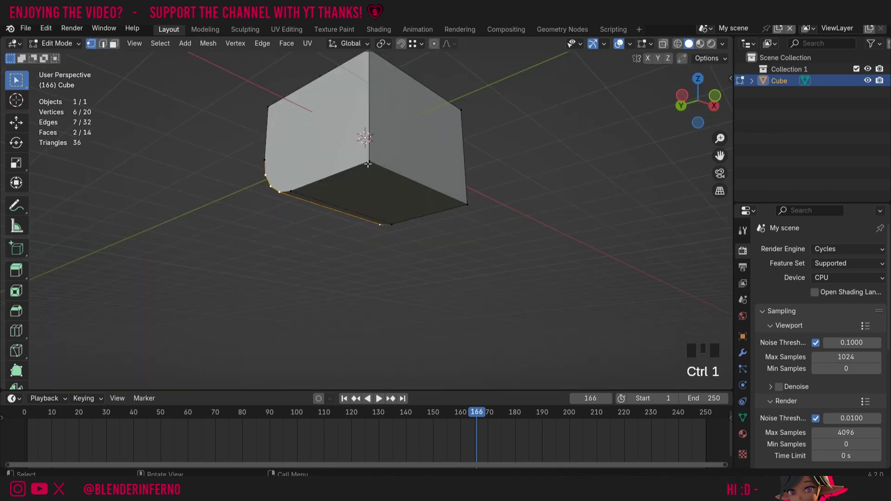
left_click(370, 162)
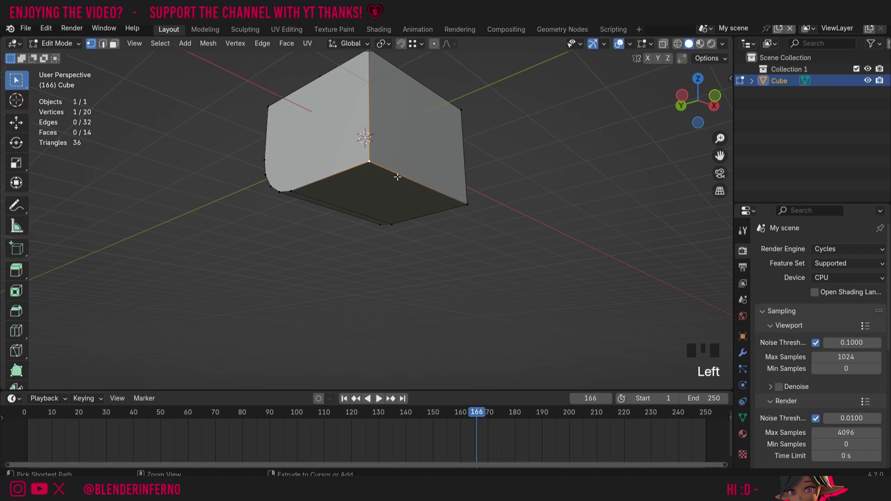
key("ctrl+b")
left_click(397, 177)
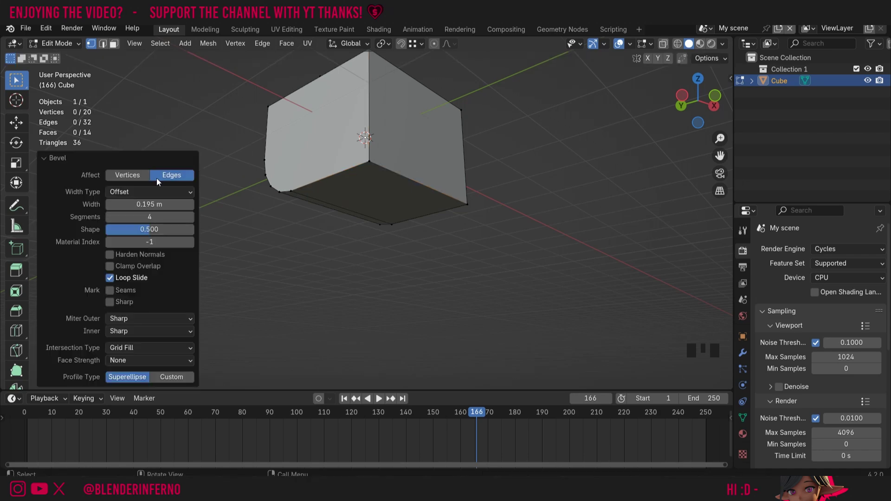
left_click(120, 175)
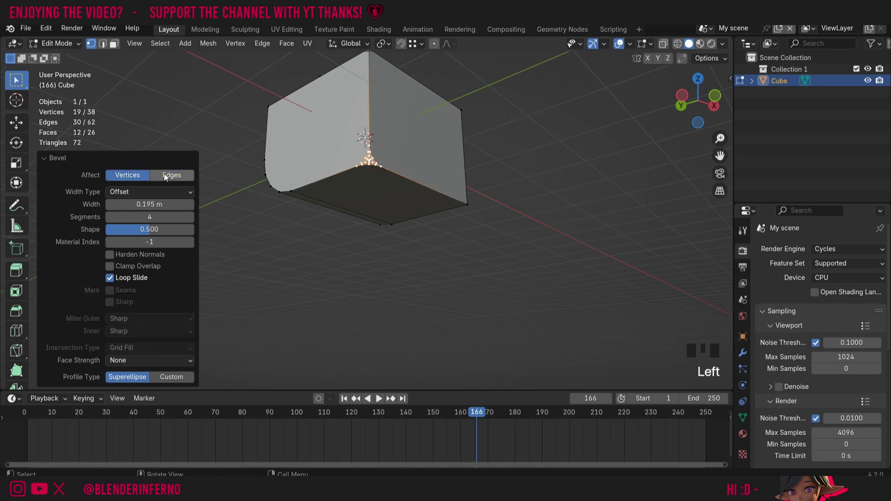
scroll(345, 146, "up", 5)
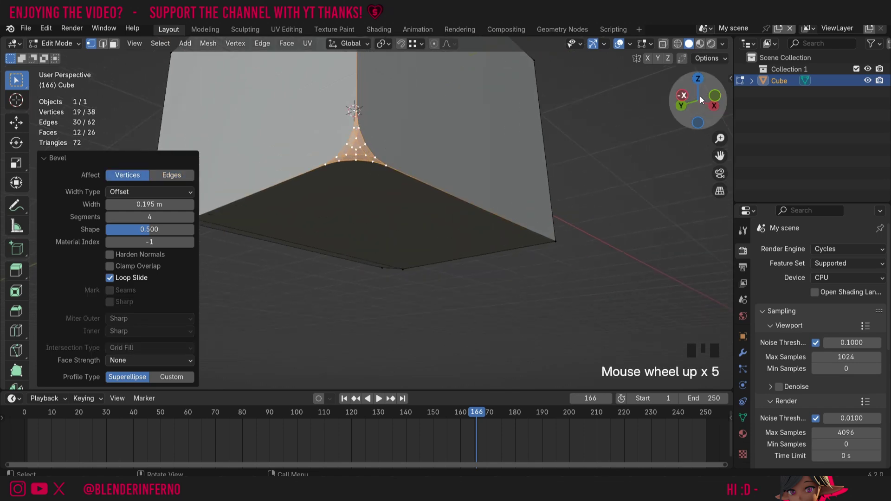
left_click_drag(702, 101, 559, 108)
key("ctrl+z")
key("ctrl+z")
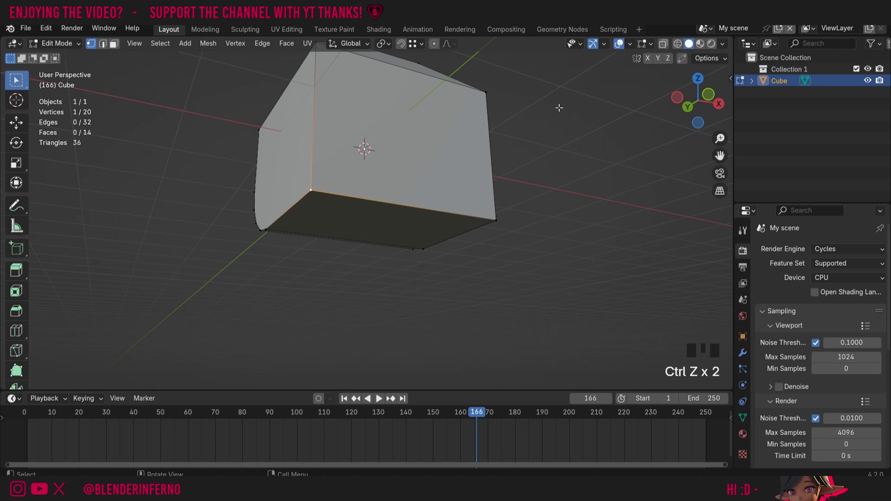
Step: Bevel the two lower corner vertices 0.273 m with 4 segments, set to affect vertices
left_click(494, 217, "shift")
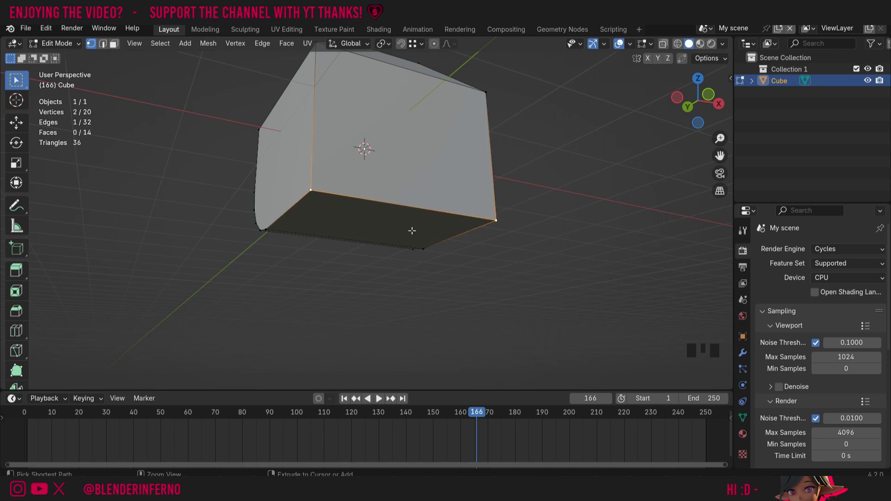
key("ctrl+b")
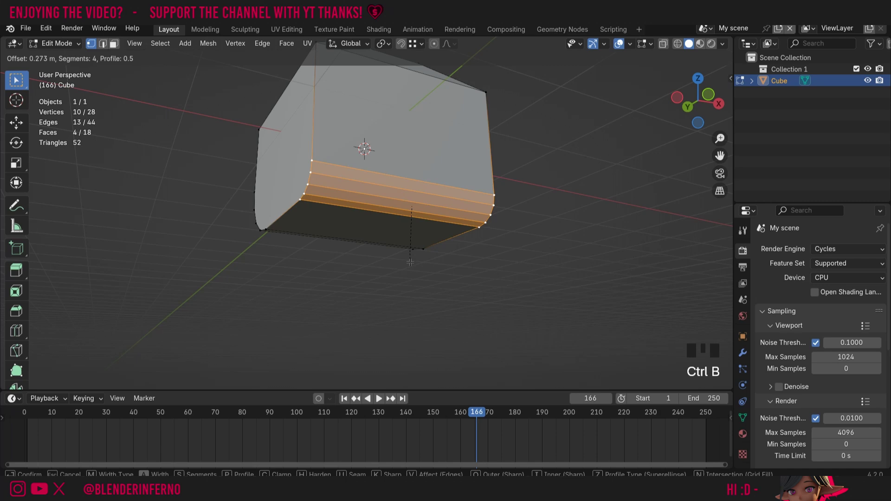
left_click(411, 262)
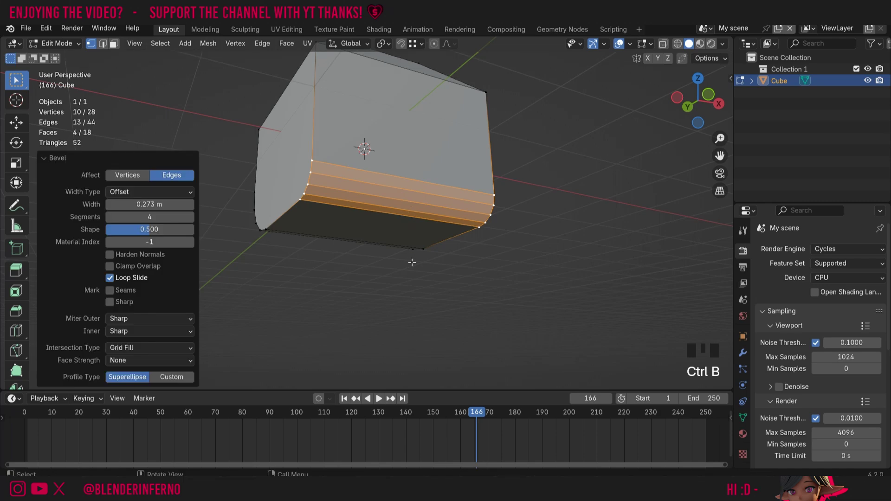
left_click(123, 175)
left_click_drag(699, 100, 489, 110)
Step: Return to Object Mode and move the cube -3.8754 m along the X axis
key("Tab")
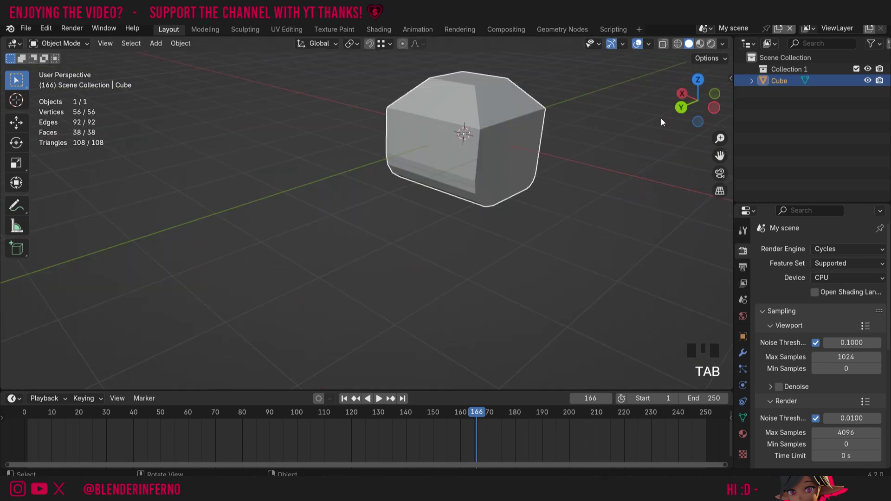
left_click_drag(720, 155, 554, 134)
key("g")
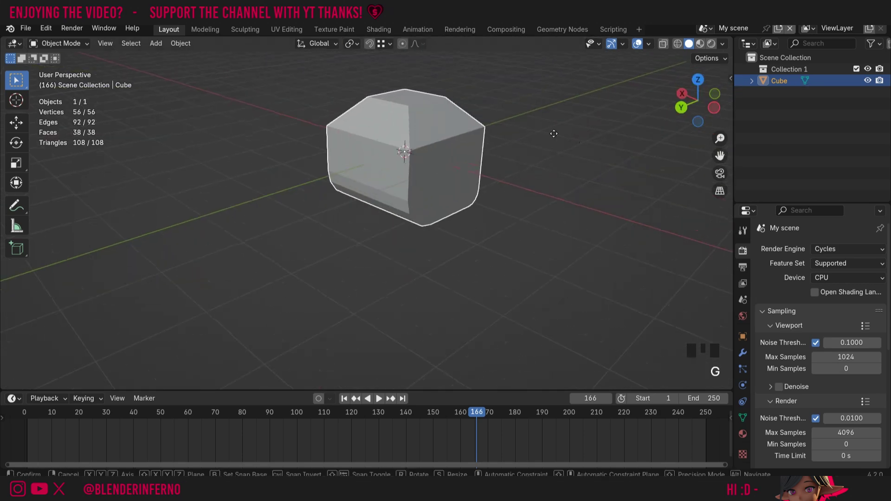
key("x")
left_click(399, 138)
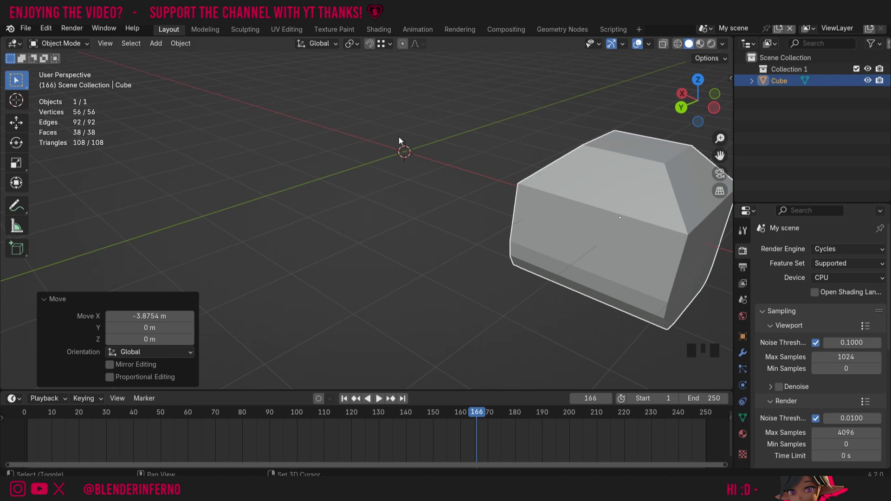
key("shift+a")
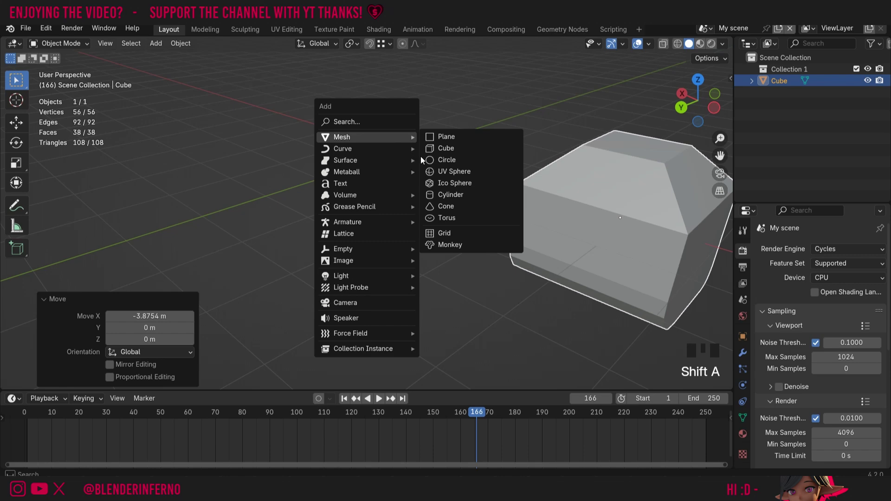
Step: Add a cylinder, select its top edge loop in Edit Mode, and start beveling it
left_click(444, 195)
scroll(430, 120, "up", 5)
key("Tab")
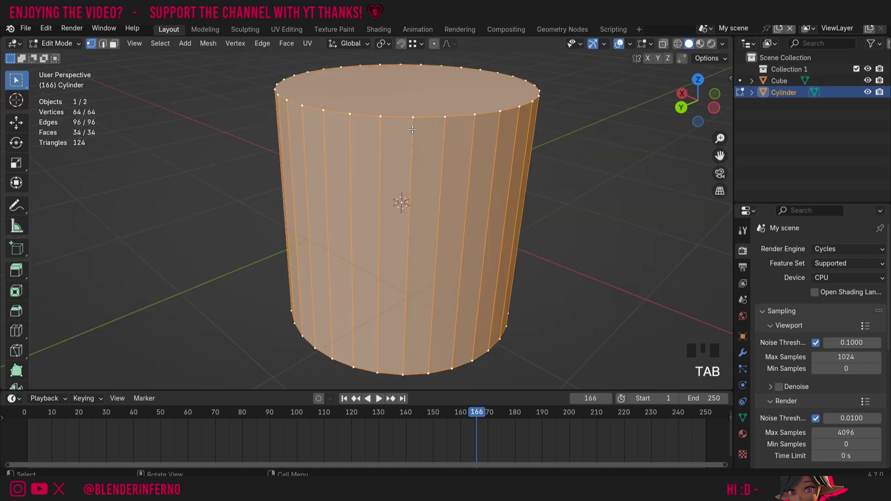
key("2")
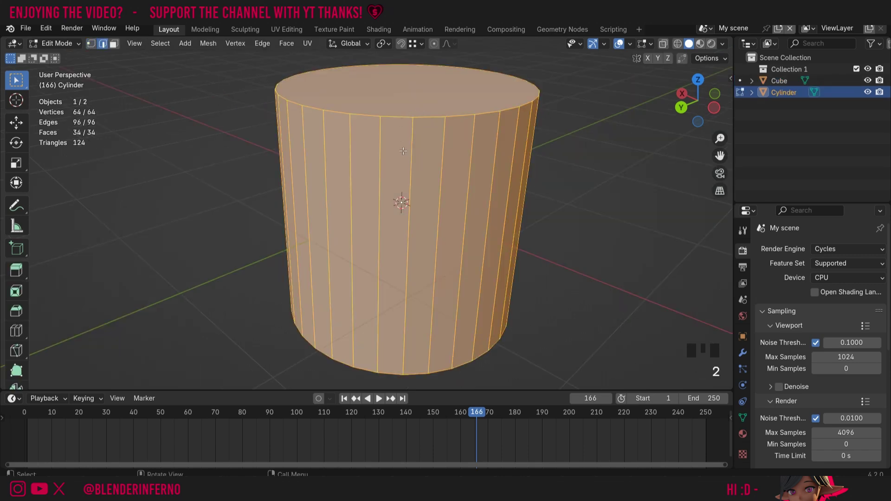
left_click(401, 120, "alt")
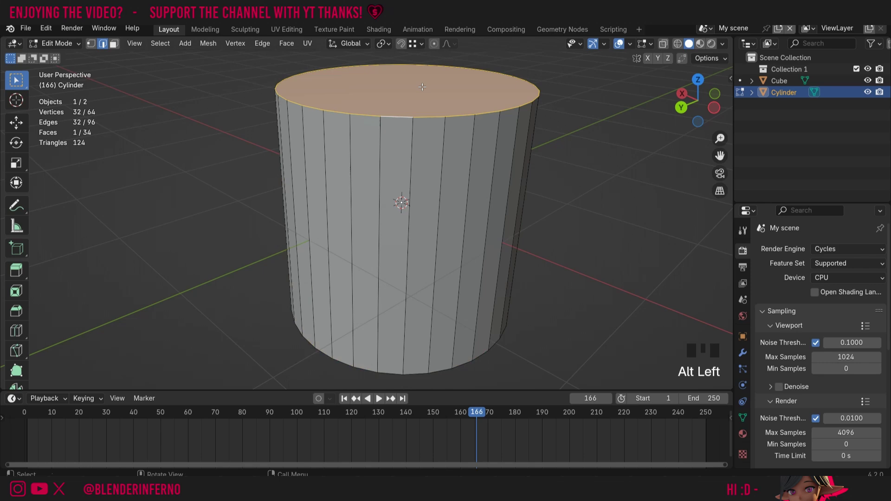
key("ctrl+b")
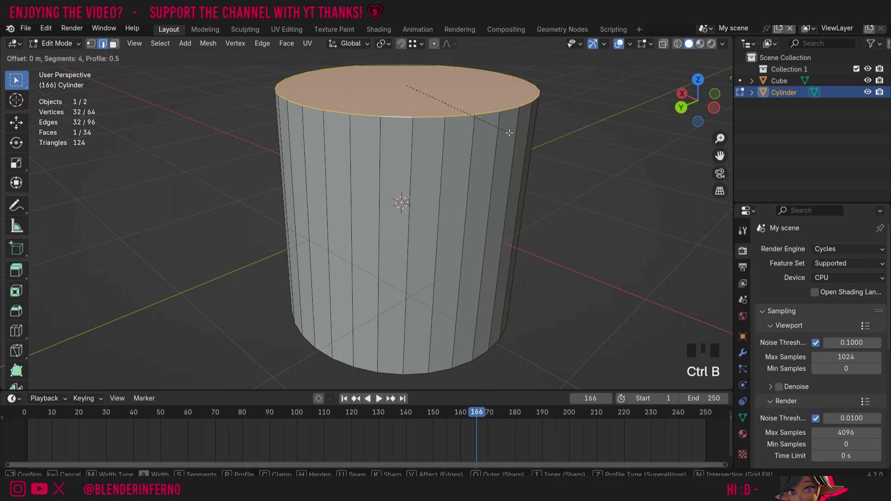
Step: Switch the rim bevel to a Custom profile and drag a curve point down for a concave step
left_click(550, 170)
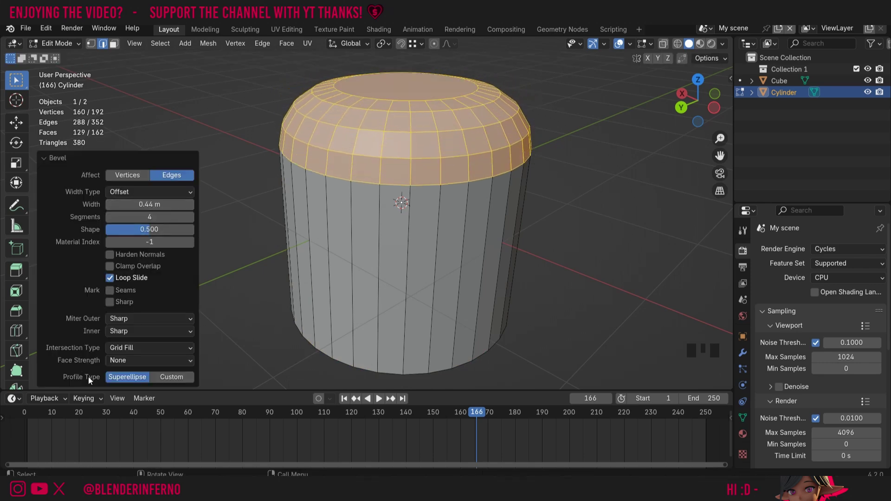
left_click(170, 377)
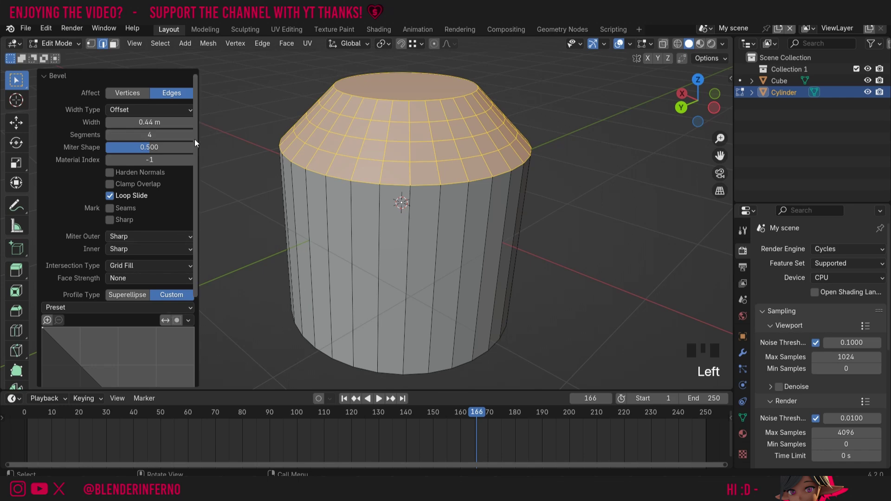
left_click_drag(194, 139, 204, 240)
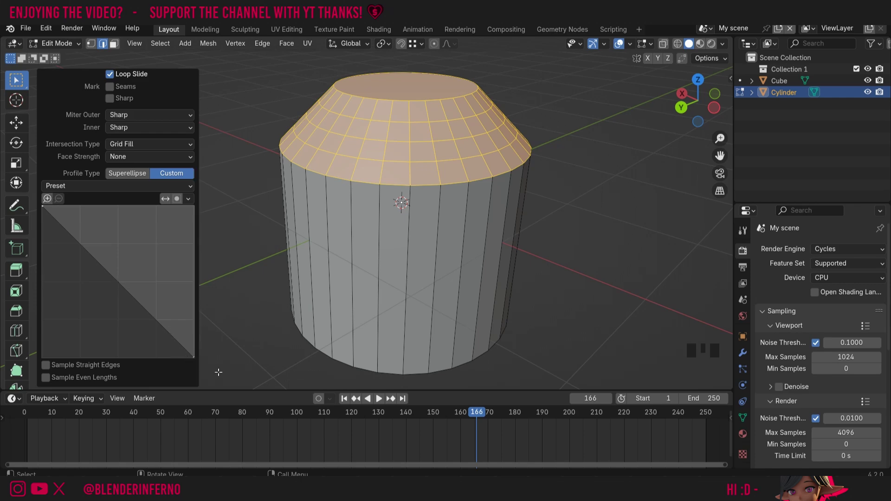
left_click_drag(697, 100, 690, 104)
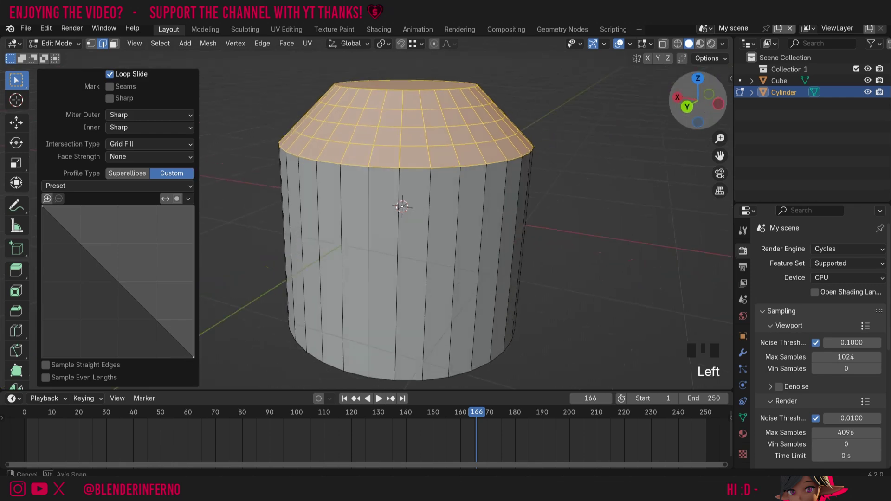
left_click(118, 282)
left_click_drag(118, 282, 144, 249)
left_click_drag(405, 112, 300, 129)
left_click_drag(142, 245, 81, 318)
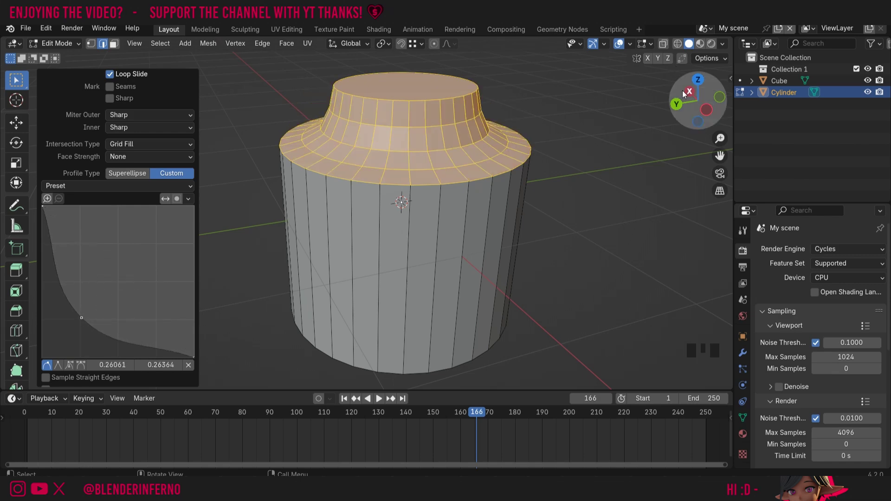
left_click_drag(697, 99, 636, 104)
scroll(157, 231, "down", 2)
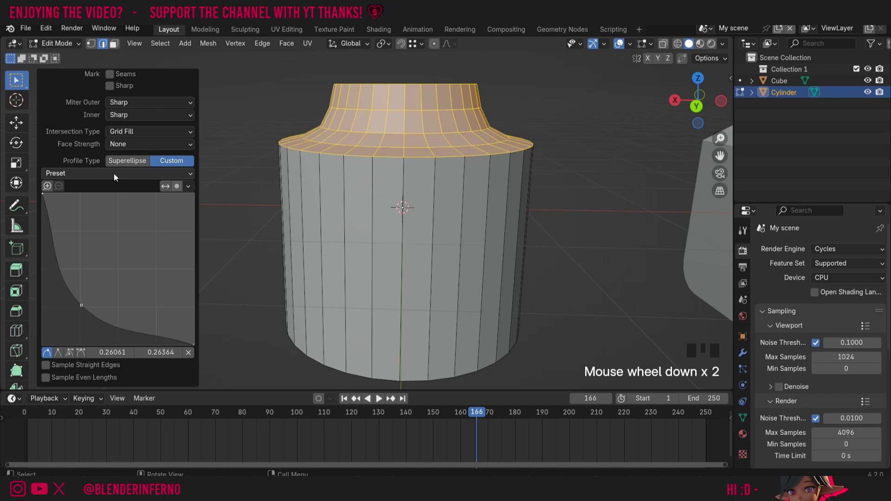
Step: Try the Steps and Crown Molding profile presets on the cylinder's top bevel
left_click(115, 179)
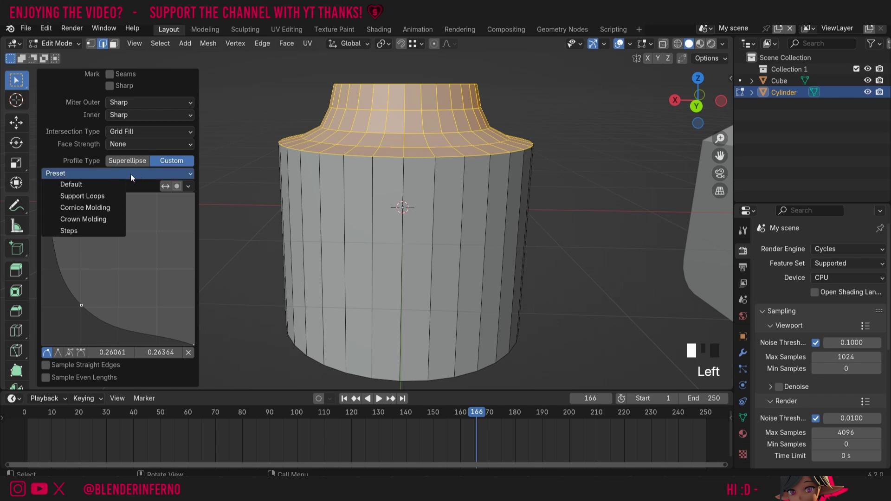
left_click(95, 231)
middle_click_drag(641, 148, 618, 167)
left_click(98, 186)
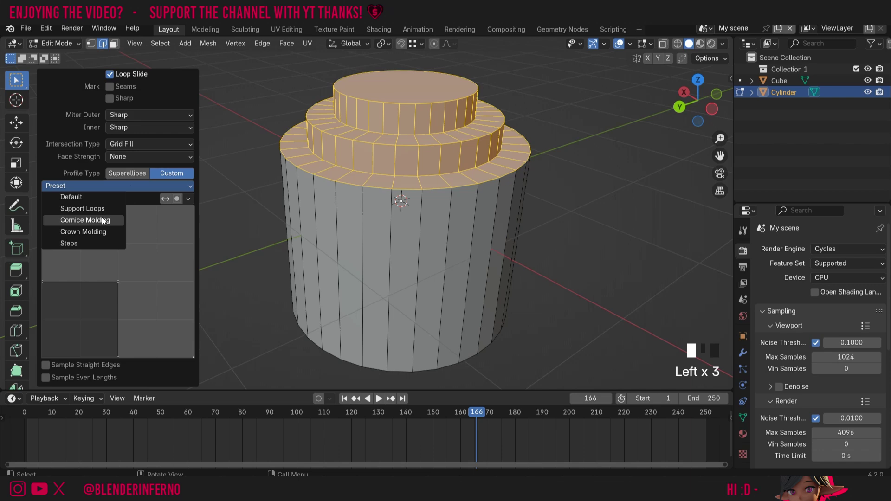
left_click(103, 232)
left_click_drag(696, 103, 676, 97)
scroll(180, 174, "up", 7)
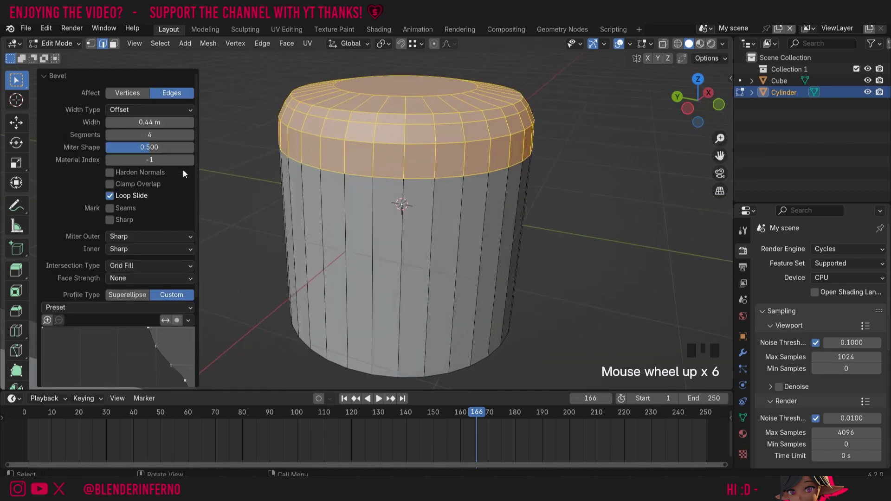
scroll(186, 168, "up", 1)
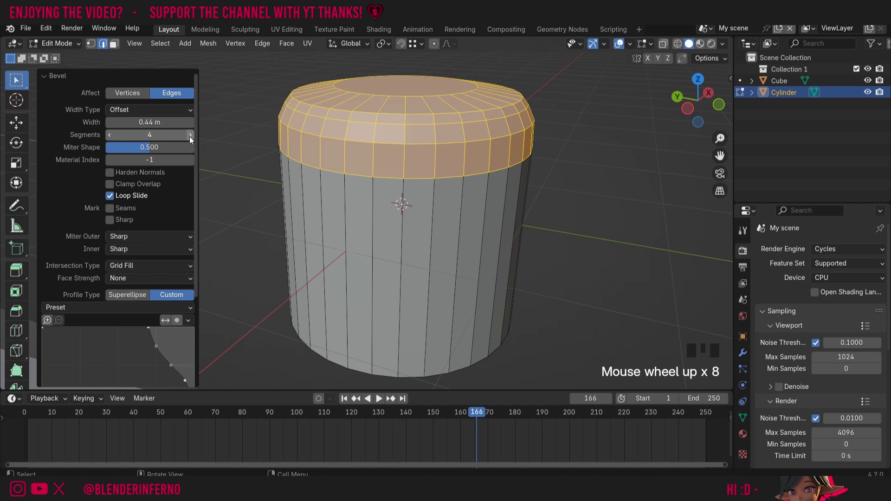
Step: Raise the bevel to 11 segments, try Cornice Molding, then reset and switch to Superellipse
left_click_drag(190, 137, 214, 137)
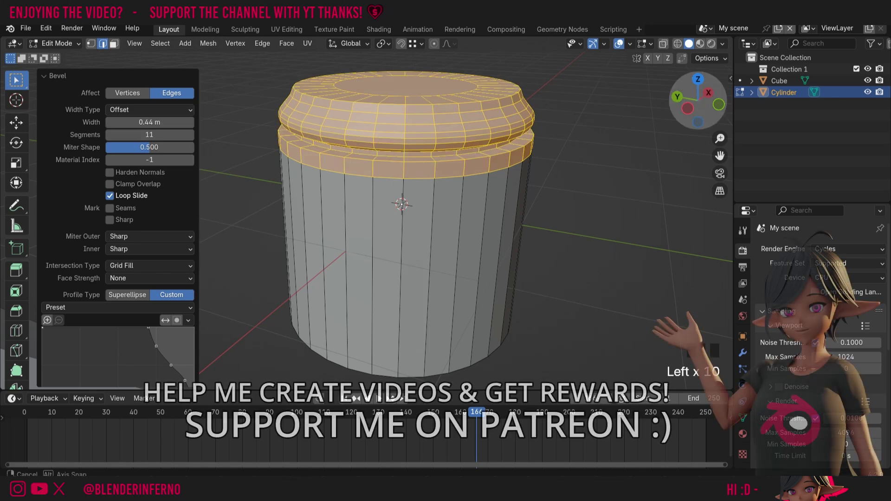
middle_click_drag(325, 139, 68, 103)
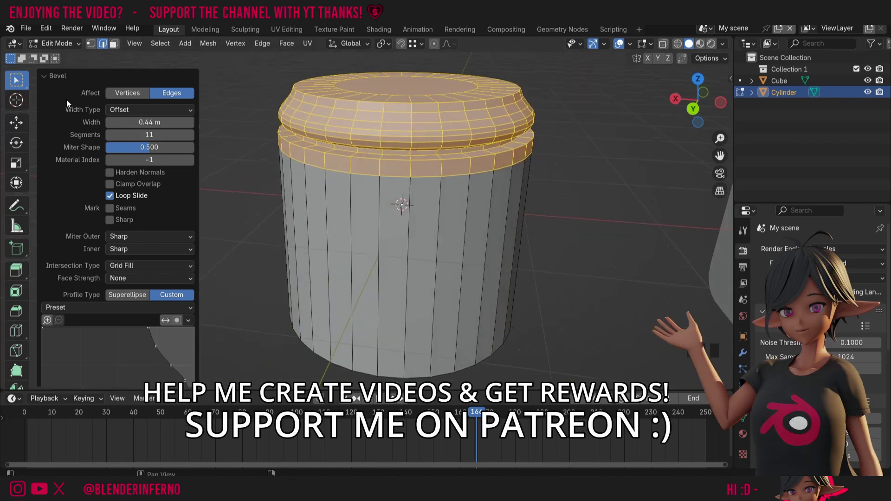
scroll(84, 246, "down", 4)
left_click(102, 238)
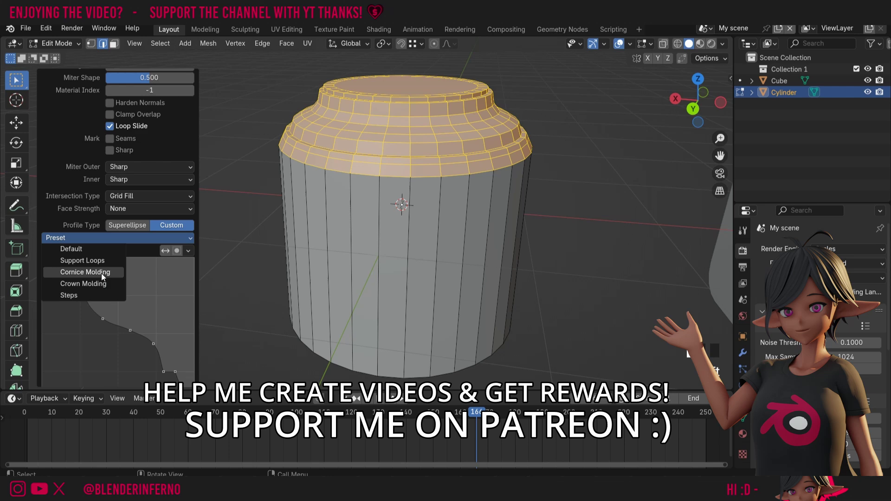
left_click(101, 274)
middle_click_drag(325, 209, 360, 290)
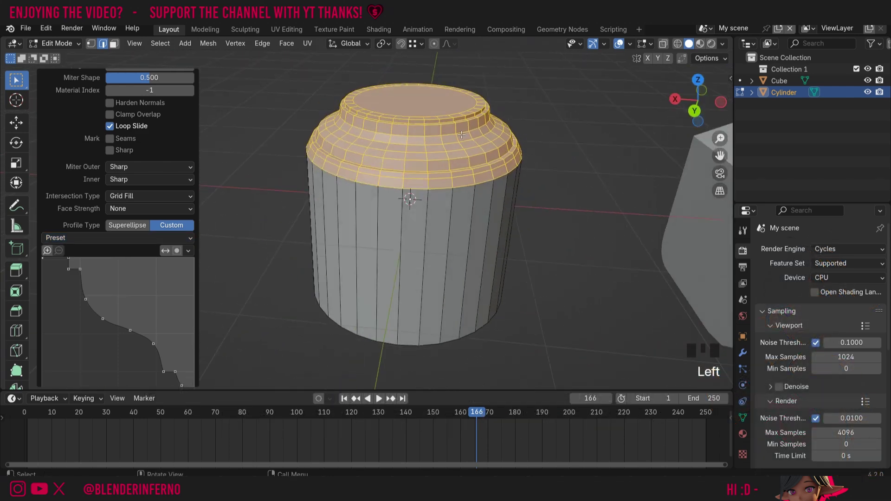
left_click(108, 238)
left_click(99, 248)
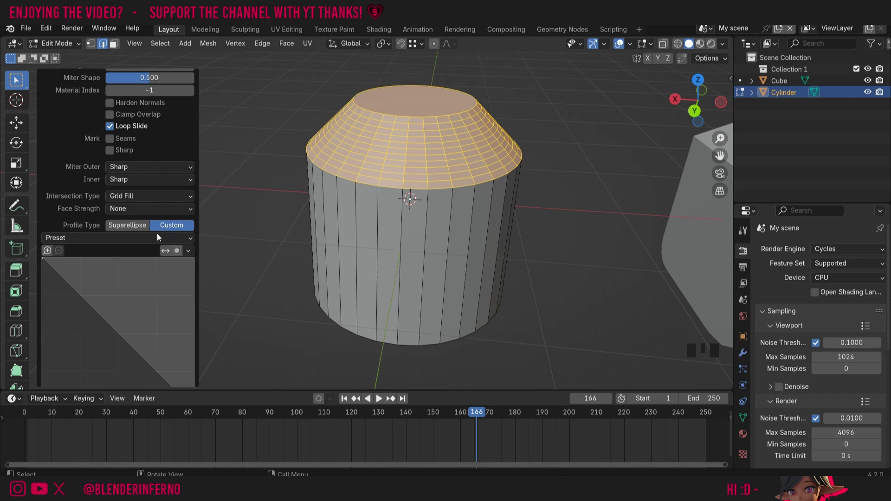
left_click(124, 226)
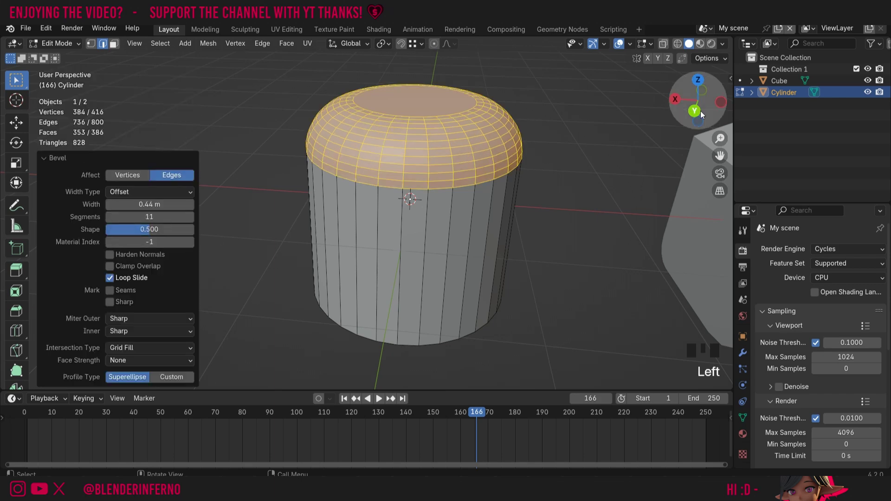
Step: In Object Mode, stretch the cylinder to 3.298 along the Z axis
key("Tab")
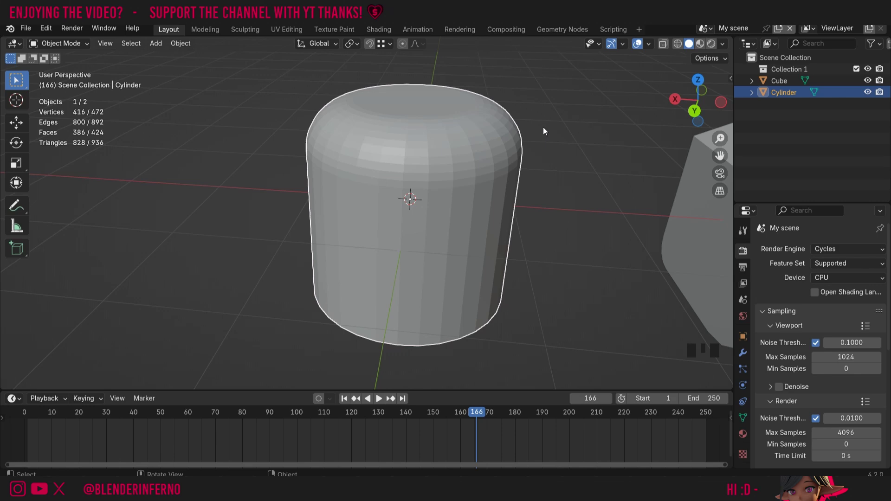
scroll(544, 127, "down", 3)
left_click_drag(723, 103, 613, 107)
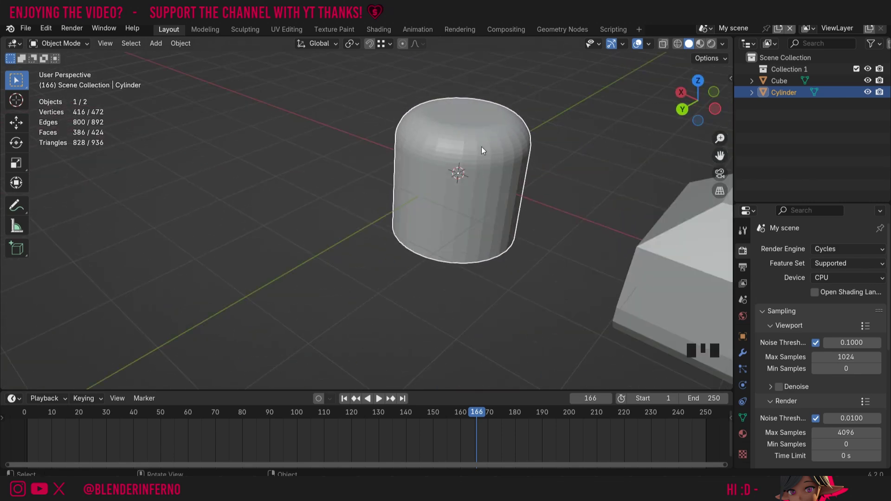
key("s")
key("z")
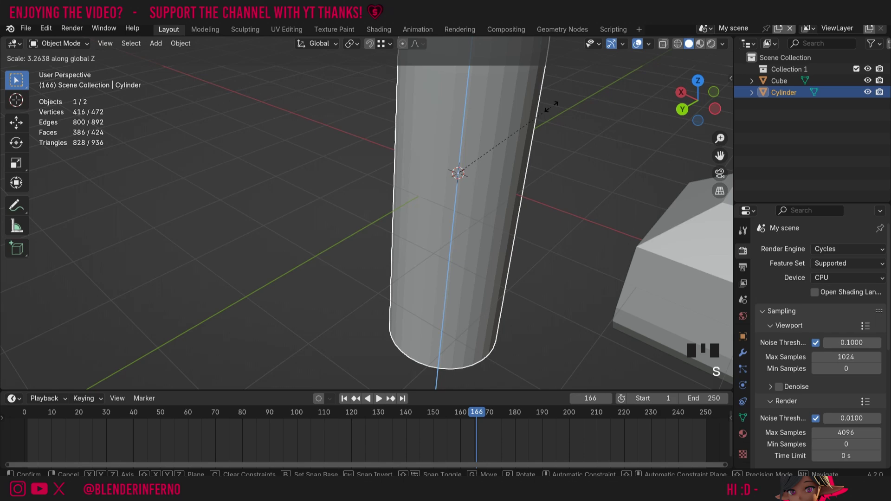
left_click(559, 79)
Step: Bevel the cylinder's bottom edge loop with 11 segments at 0.227 m
left_click_drag(715, 103, 692, 105)
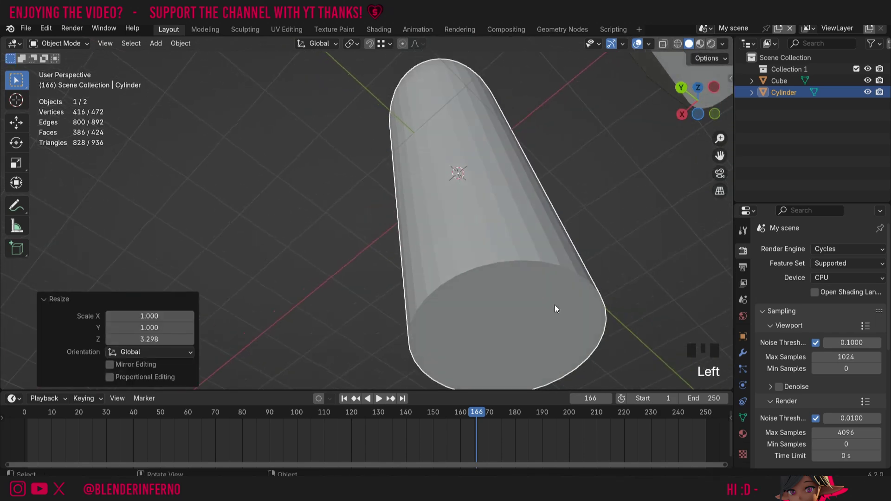
key("Tab")
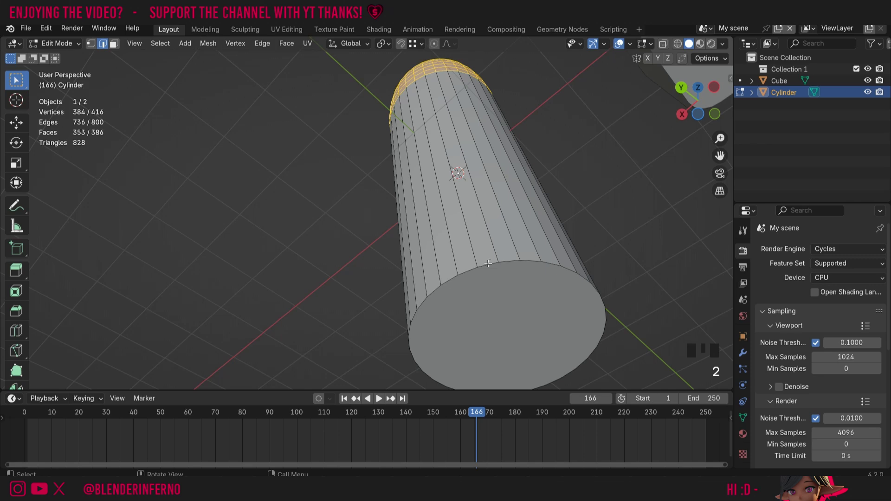
left_click(486, 265, "alt")
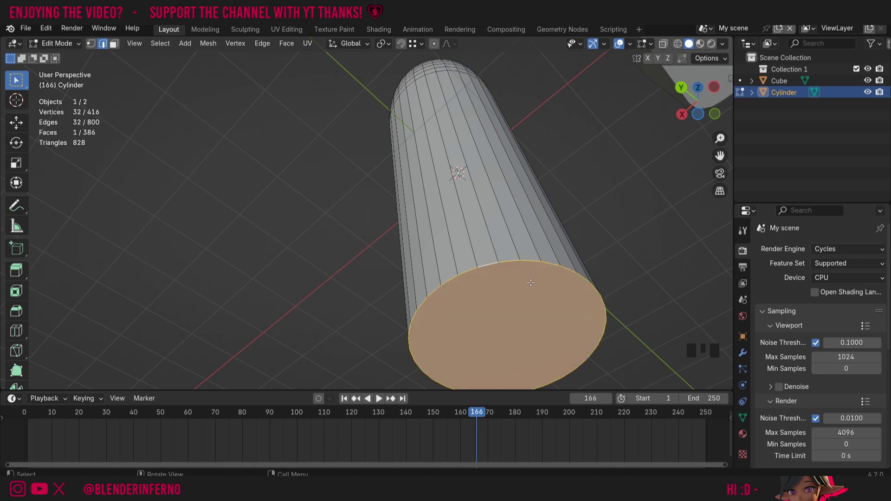
key("ctrl+b")
scroll(588, 269, "up", 10)
left_click(588, 268)
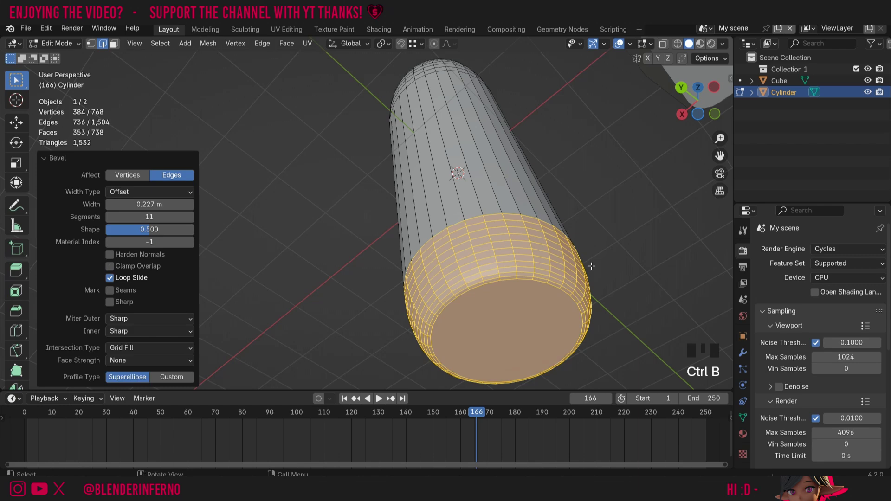
left_click_drag(695, 78, 692, 104)
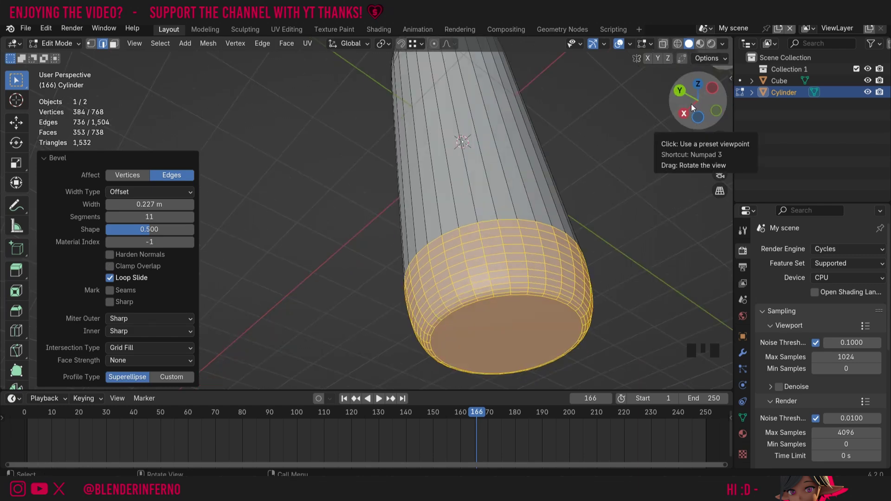
Step: Undo the distorted bottom bevel and apply the cylinder's scale
key("ctrl+z")
key("Tab")
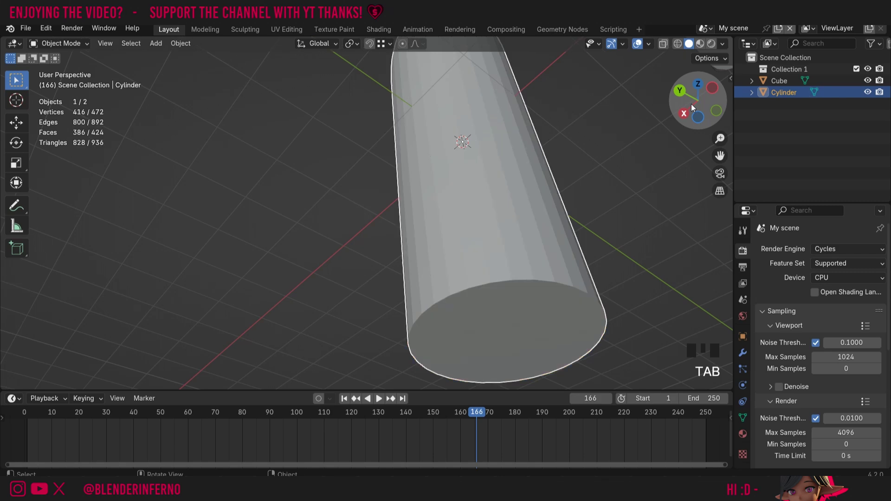
key("ctrl+a")
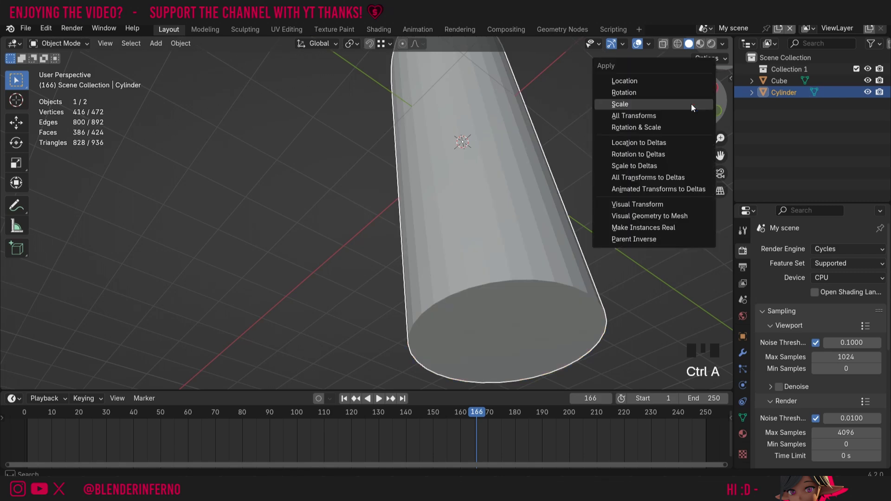
left_click(622, 104)
Step: Re-bevel the bottom edges at 0.574 m over 11 segments, returning to Object Mode
key("Tab")
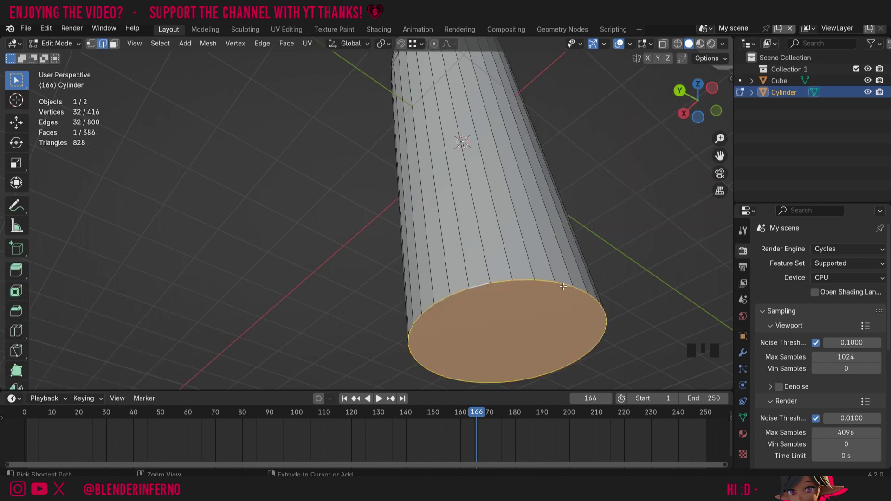
key("ctrl+b")
scroll(601, 276, "up", 10)
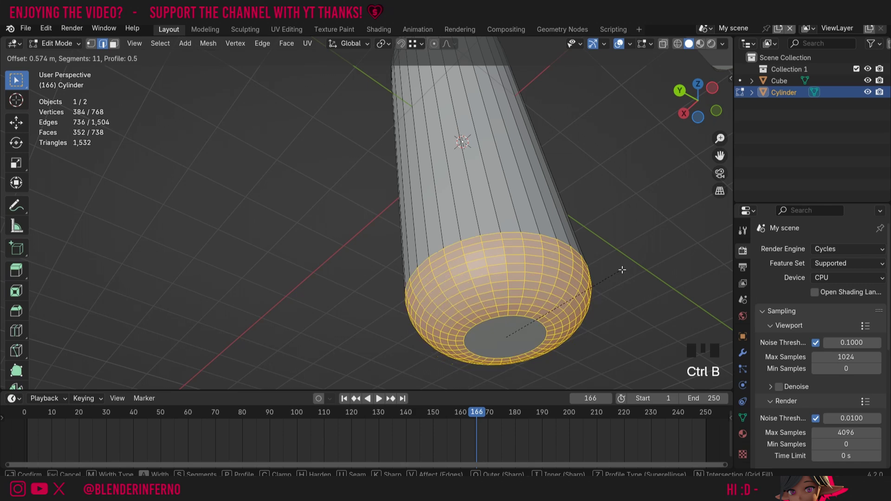
left_click(620, 271)
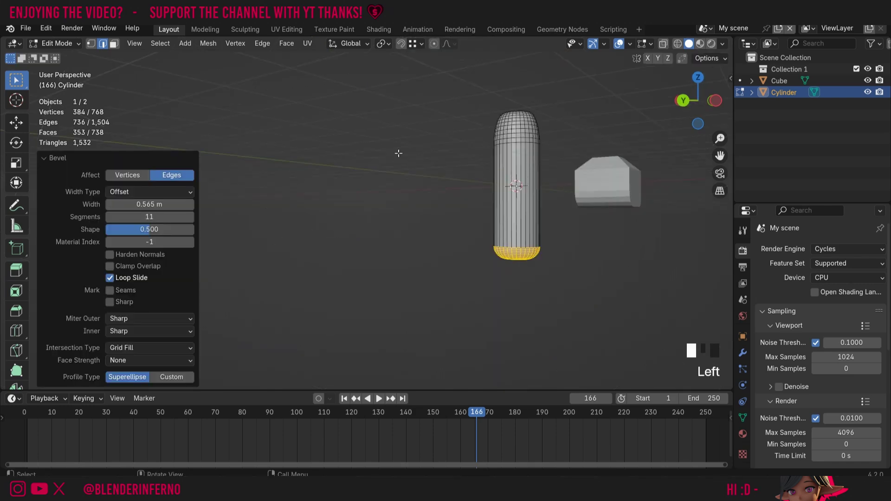
key("Tab")
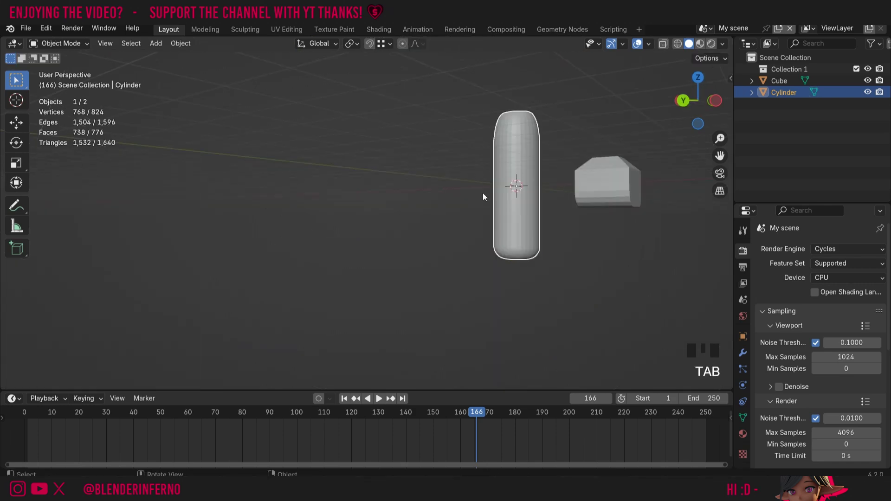
scroll(483, 193, "up", 5)
left_click_drag(682, 92, 694, 141)
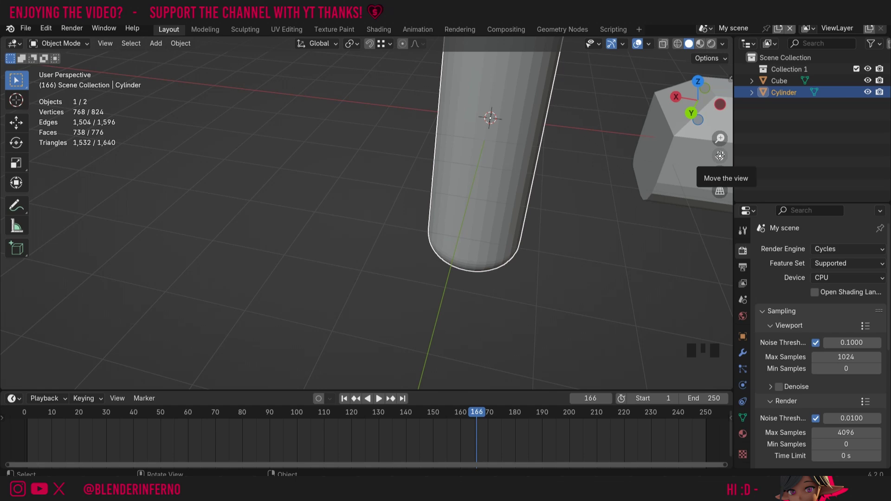
mouse_move(720, 155)
left_mouse_down()
mouse_move(634, 271)
mouse_move(720, 155)
left_mouse_up()
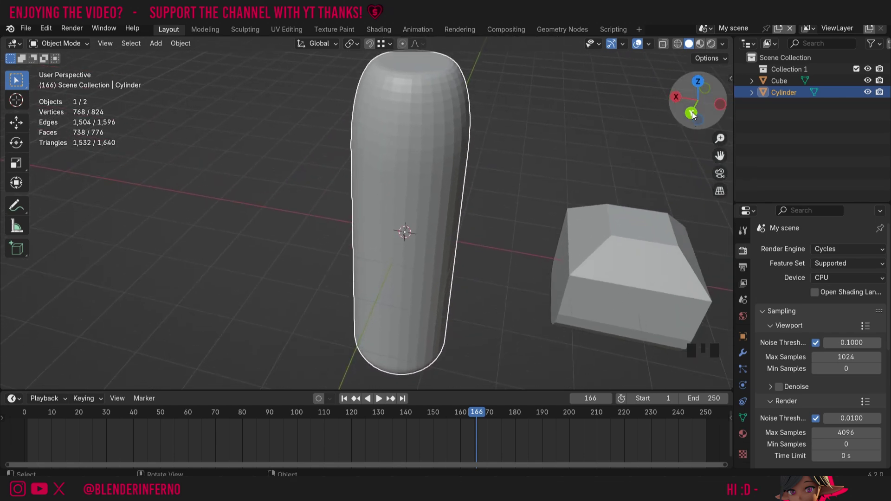
left_click_drag(691, 116, 414, 159)
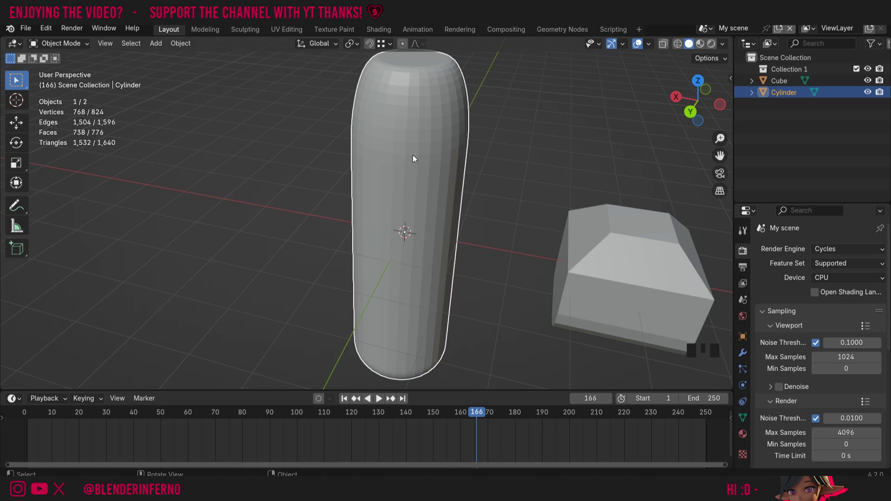